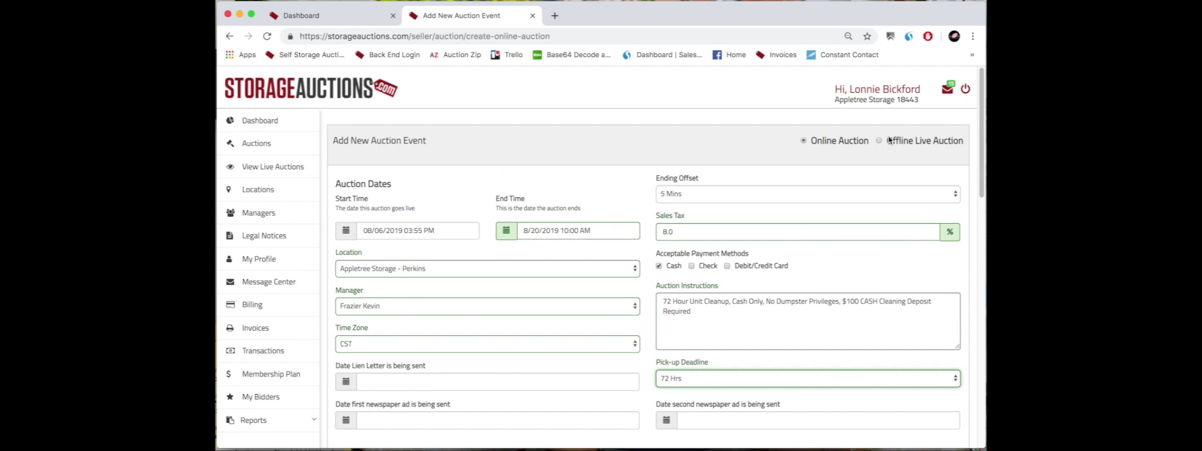
Enter 123 as the unit number for Unit 1 and set its unit type to Climate Controlled.
left_click_drag(978, 163, 981, 291)
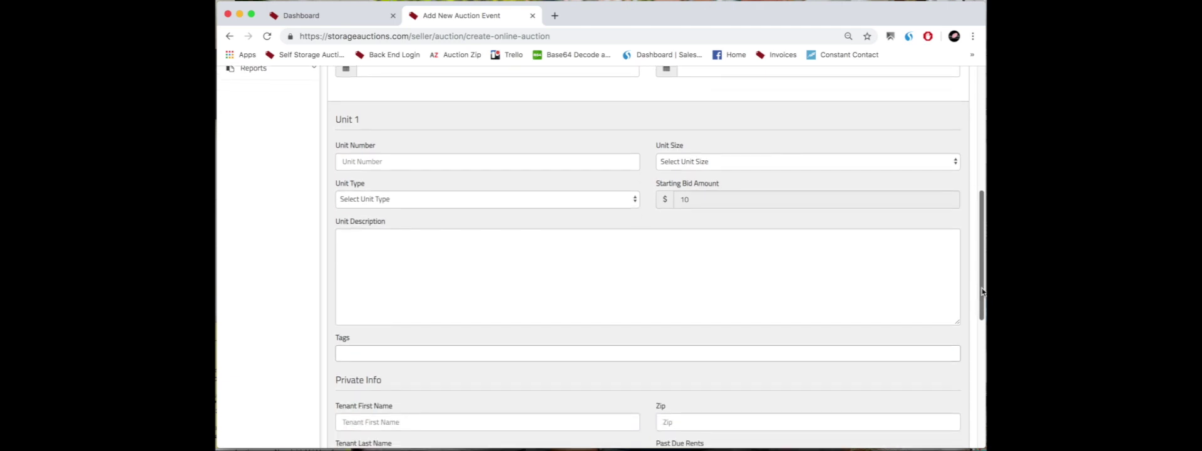
left_click(477, 163)
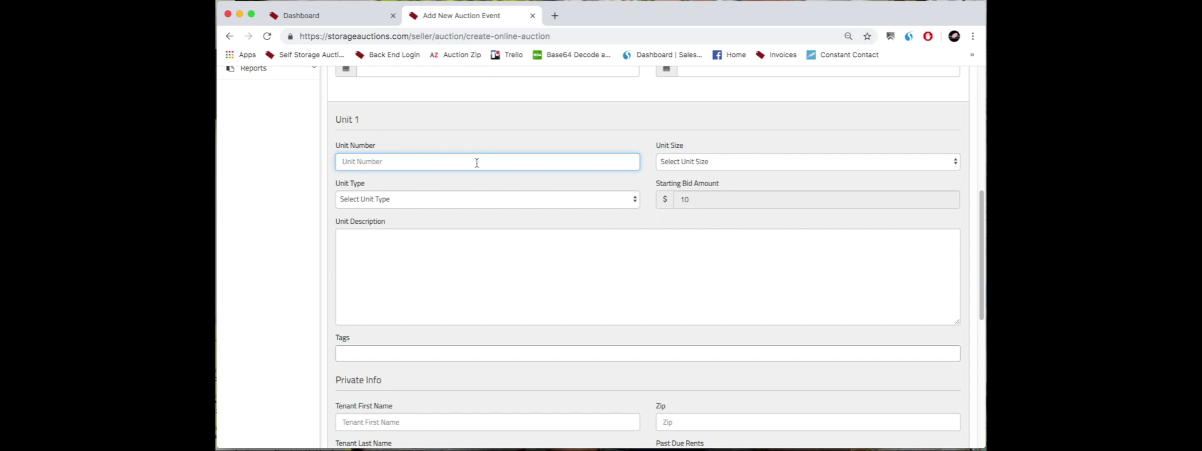
type("123")
left_click(439, 199)
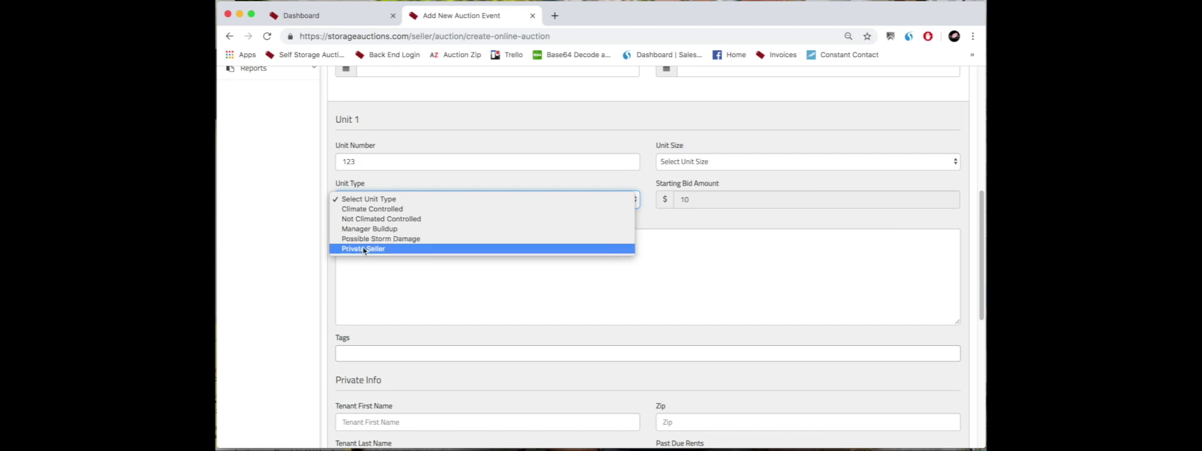
left_click(398, 211)
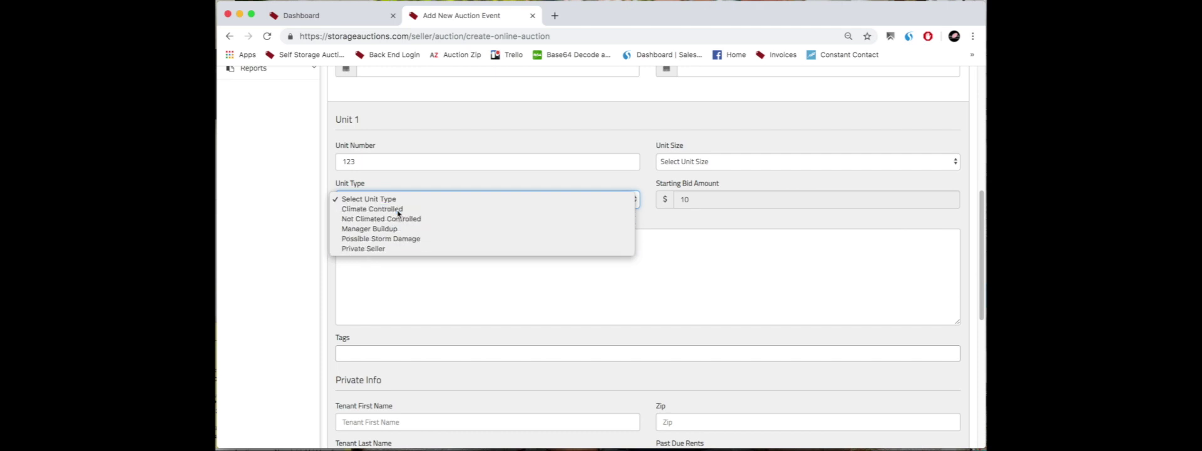
Set the unit size of Unit 1 to 10x10.
left_click(702, 164)
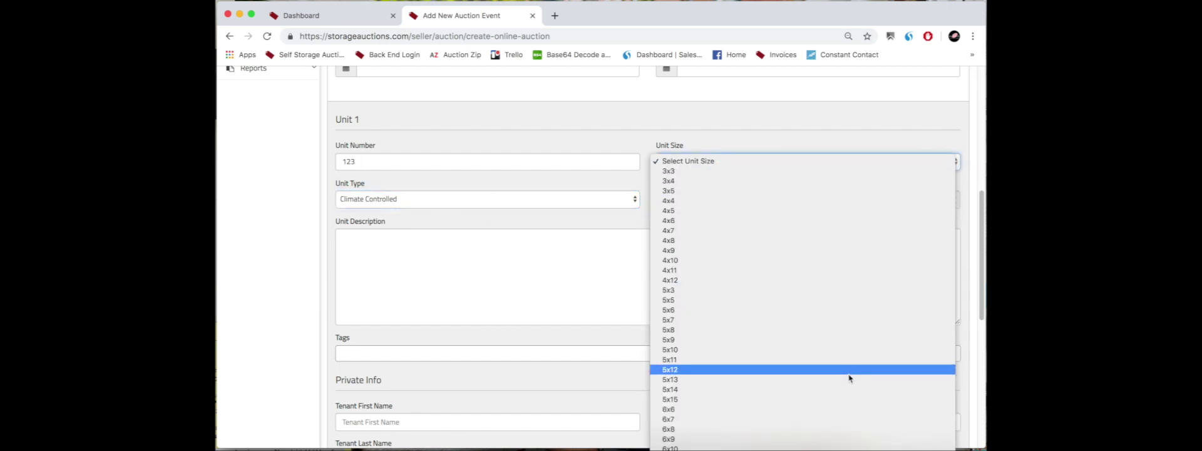
scroll(813, 438, "down", 5)
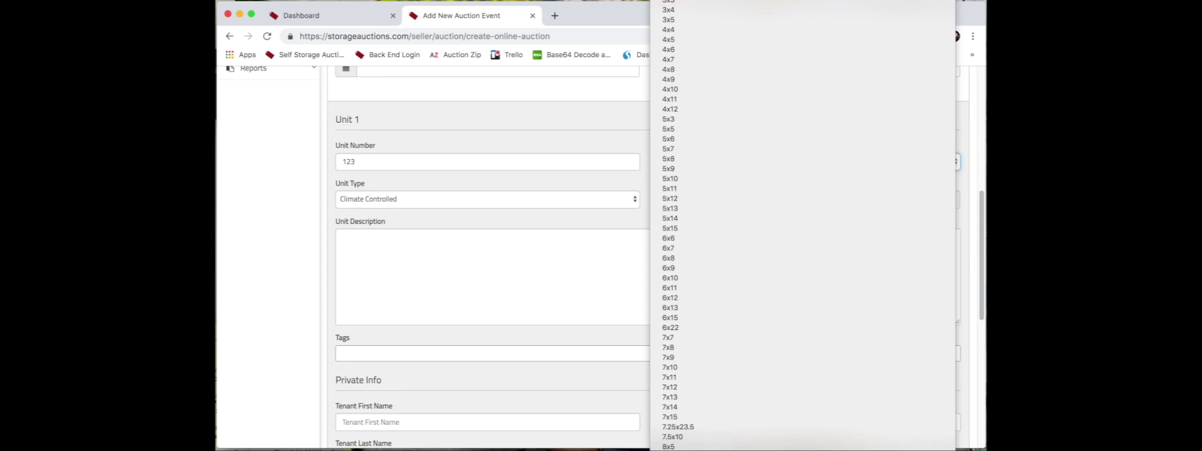
scroll(796, 446, "down", 7)
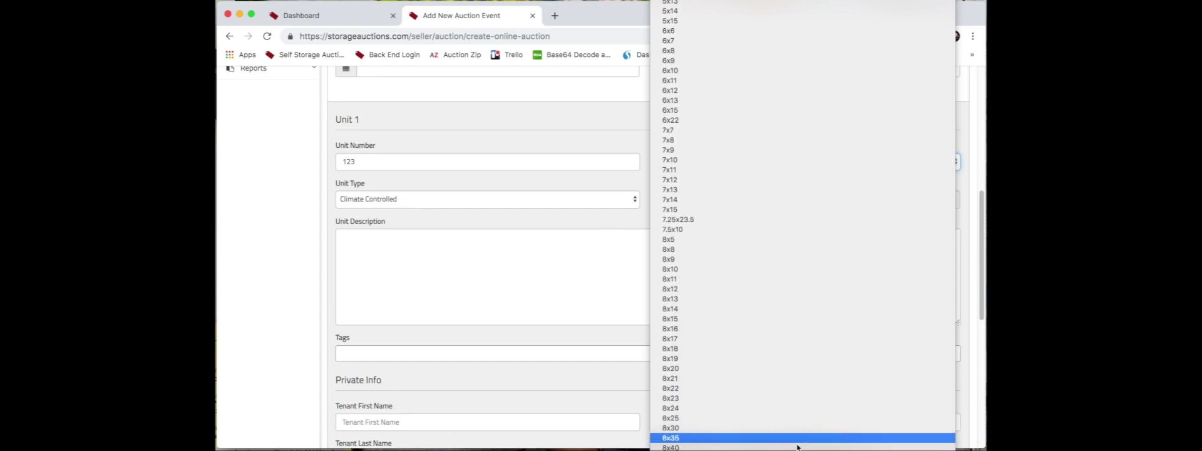
scroll(797, 445, "down", 6)
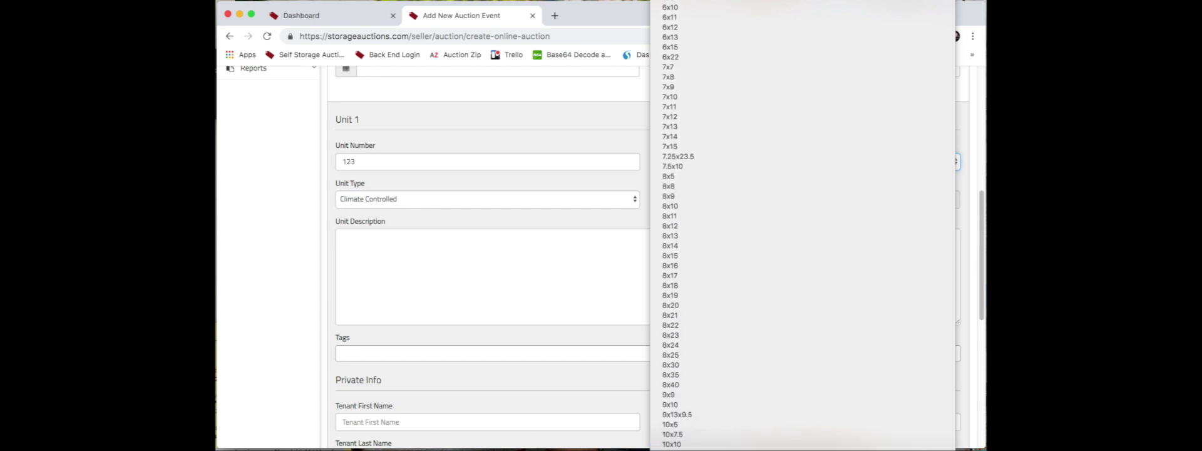
left_click(776, 385)
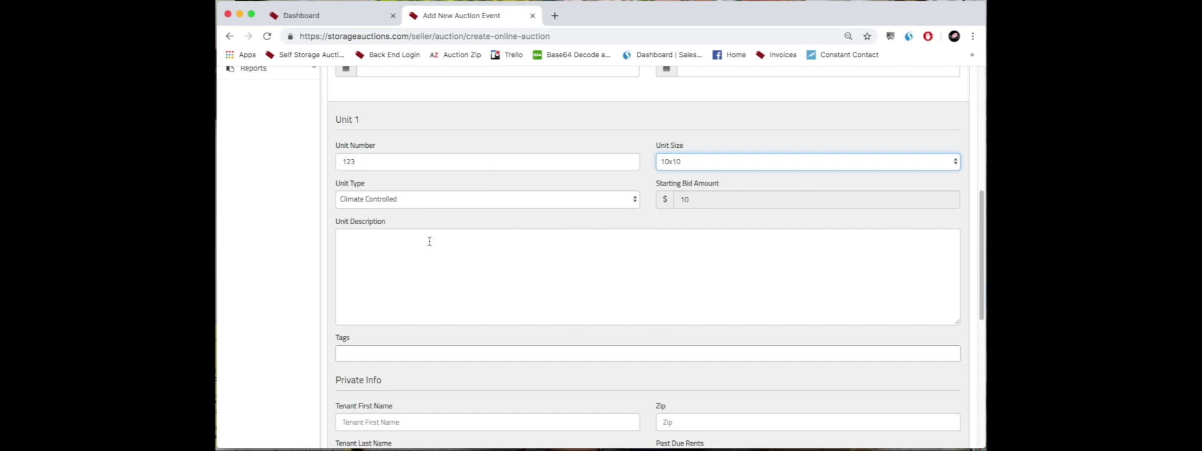
Enter "Samsung Flat screen TV," as the unit description.
left_click(399, 244)
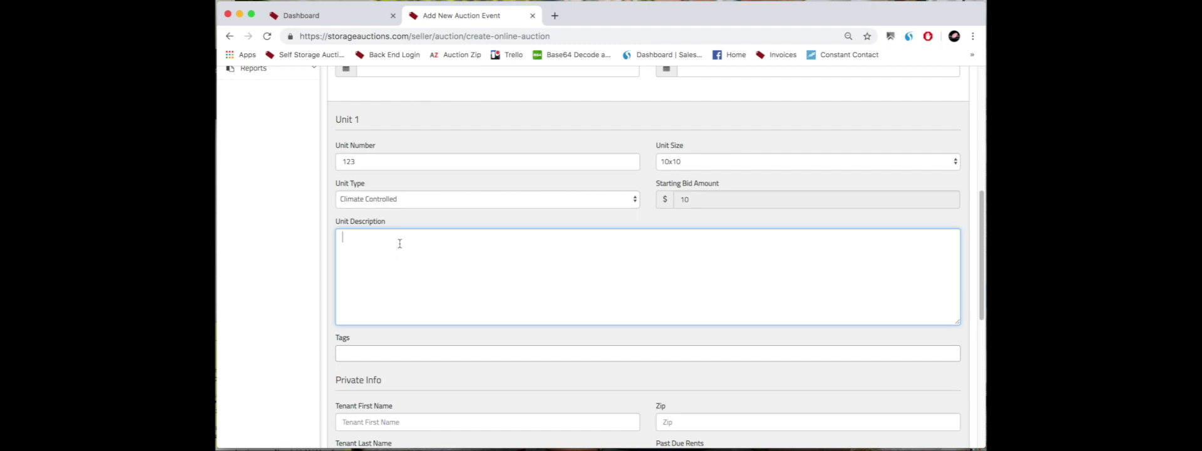
type("Samsung")
type(" D")
type("Flat scre")
type("eb")
type("n")
type(" TV")
type("vwen")
key("BackSpace")
key("BackSpace")
key("BackSpace")
key("BackSpace")
type("vwntory")
key("BackSpace")
key("BackSpace")
key("BackSpace")
key("BackSpace")
Add the tags Boxes and Flat Screen TV to Unit 1.
left_click(364, 348)
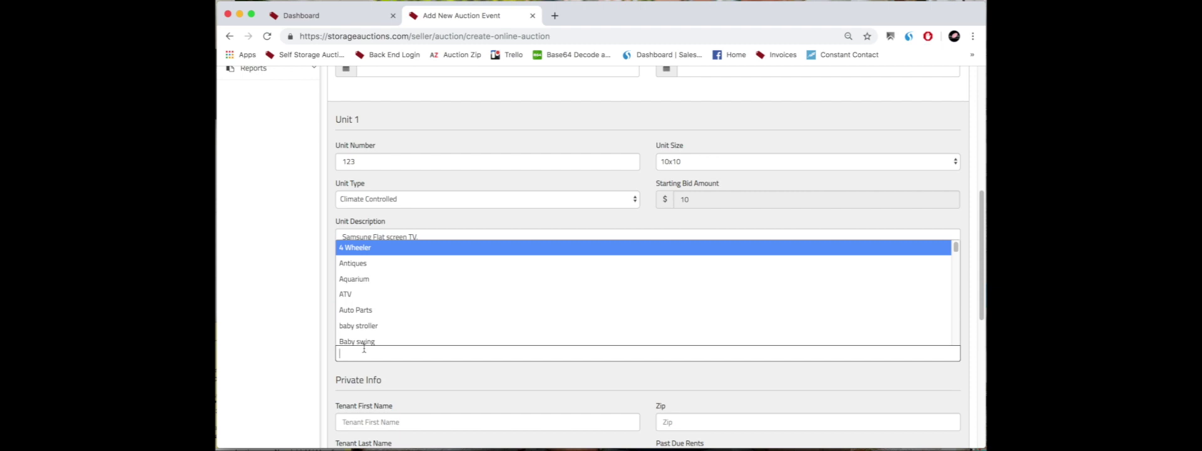
type("box")
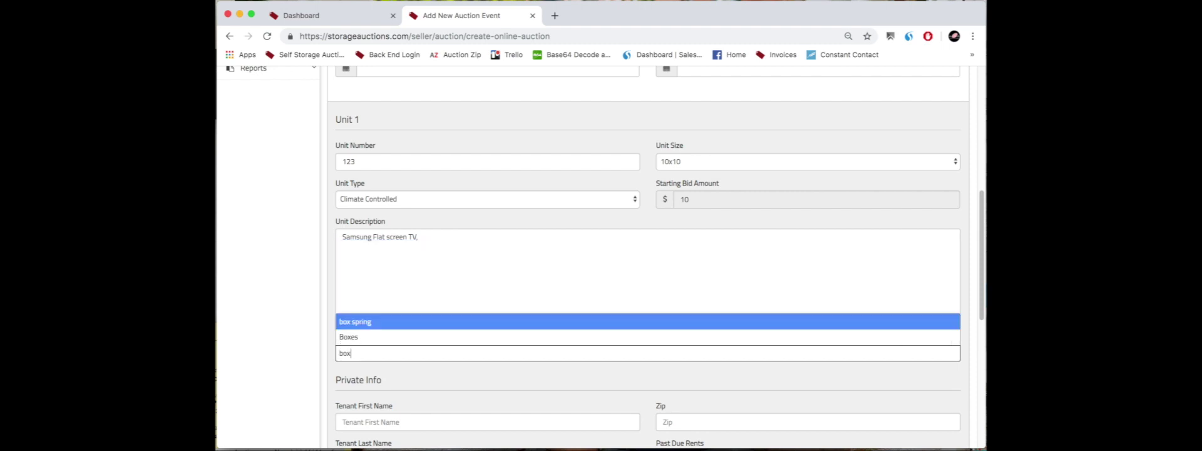
left_click(356, 338)
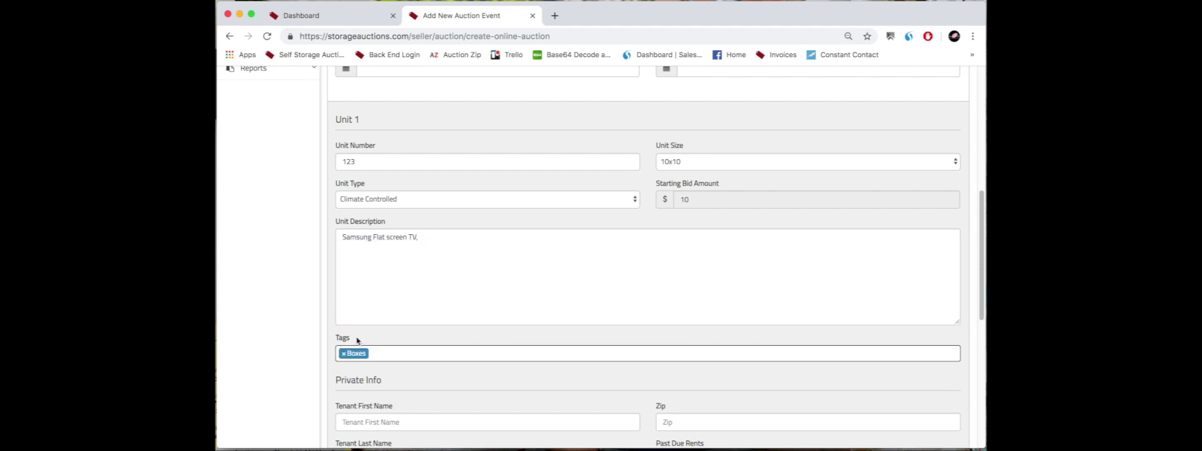
type("tv")
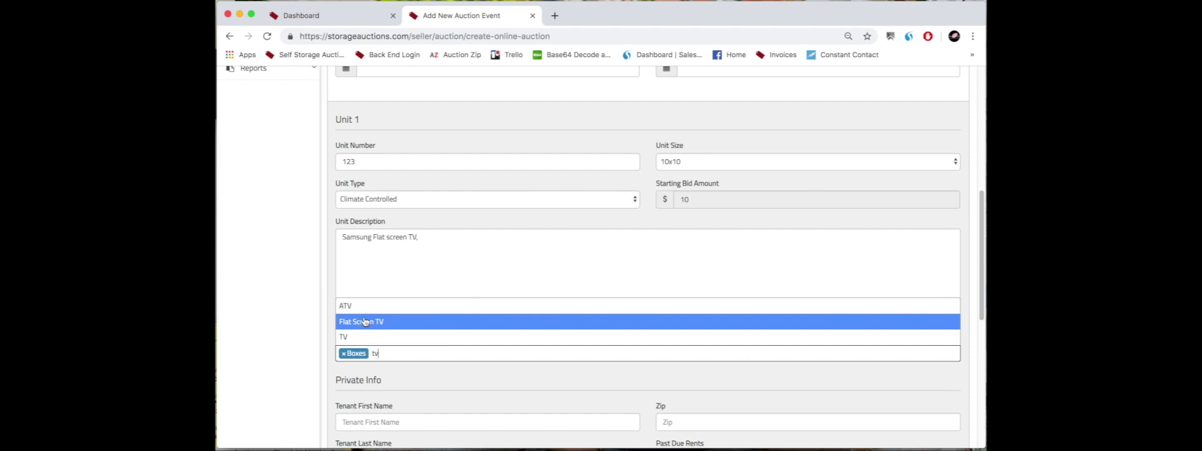
left_click(366, 323)
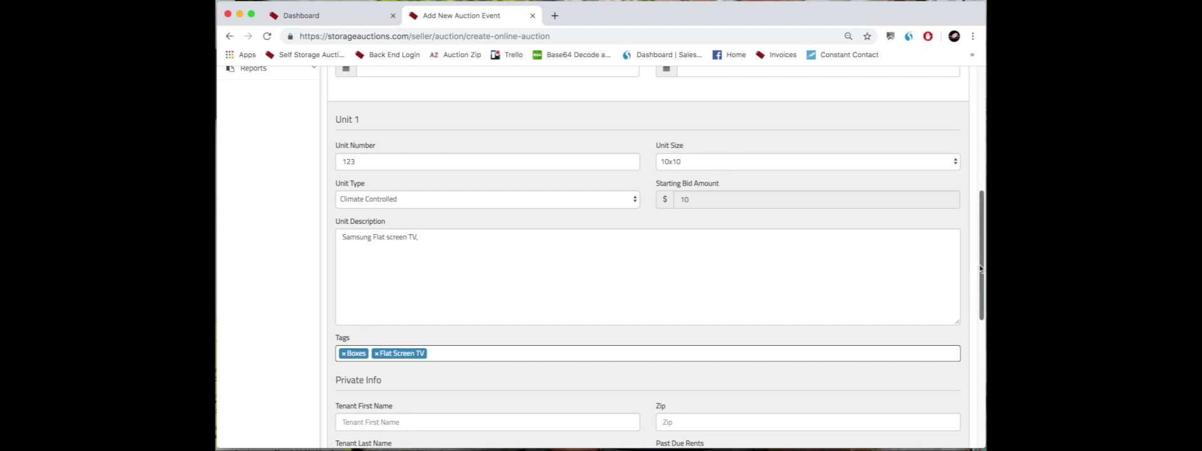
Save the auction event and continue to adding photos, leaving the tenant's private info blank.
left_click_drag(980, 268, 978, 379)
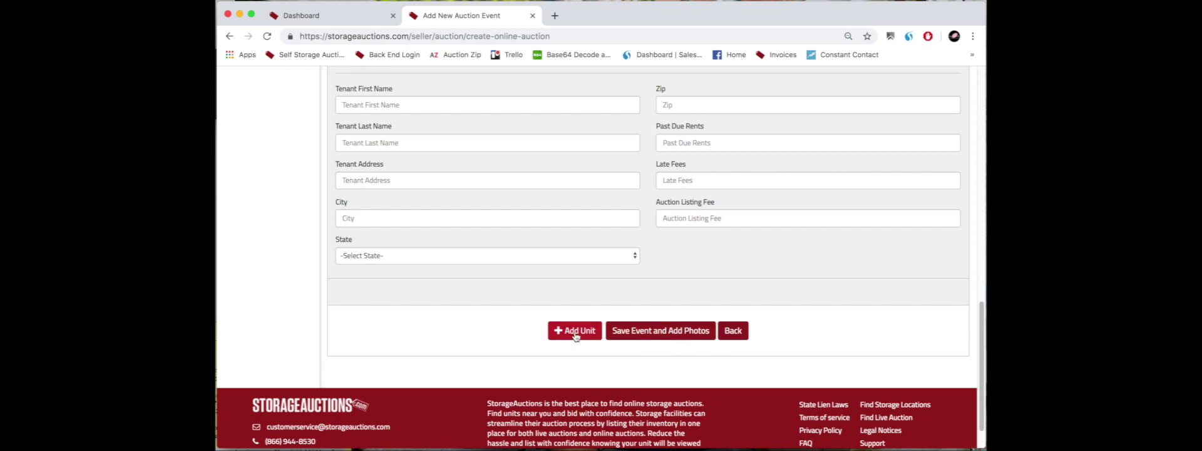
left_click(666, 331)
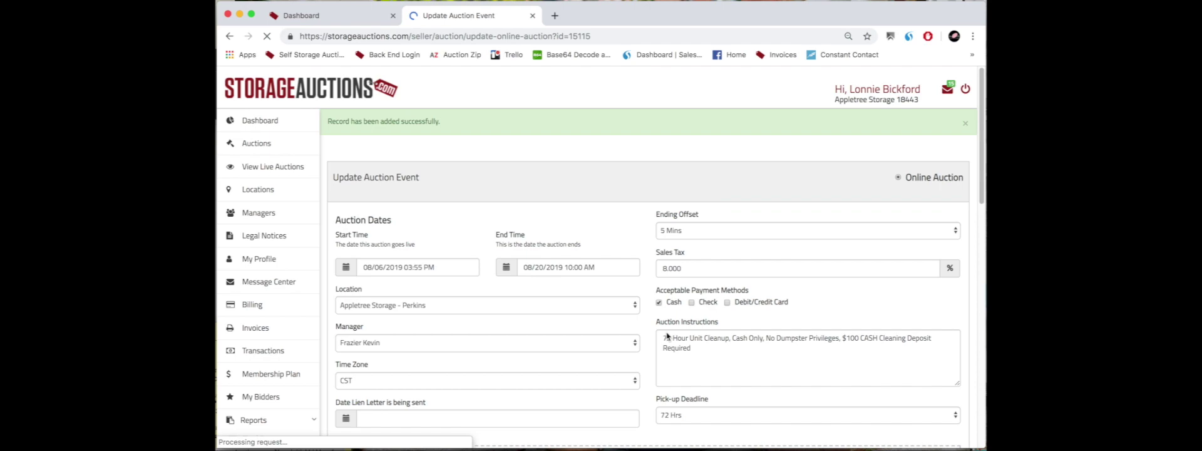